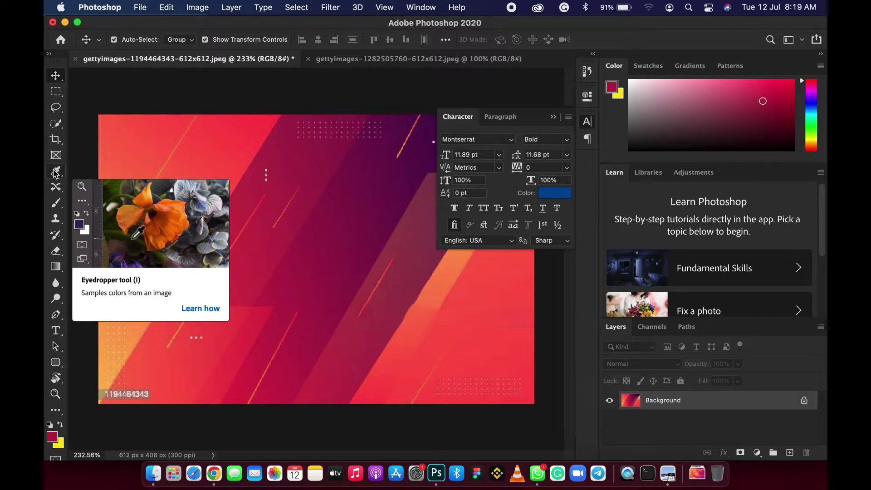
# - Dismiss the tool tip, select the Eyedropper, and collapse the Character panel
pyautogui.click(55, 173)
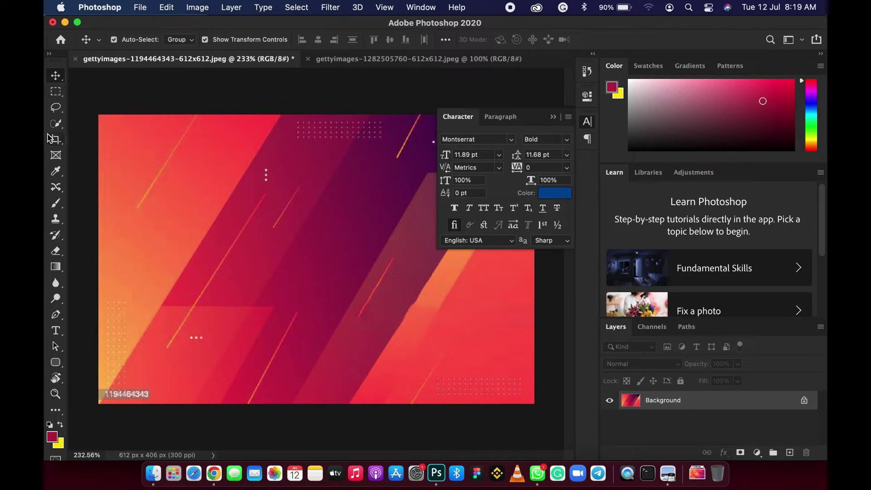
pyautogui.click(60, 173)
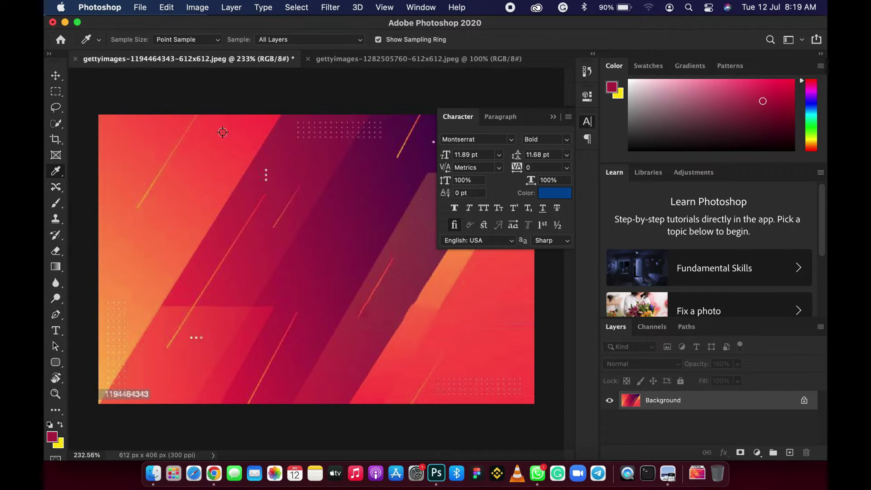
pyautogui.click(552, 118)
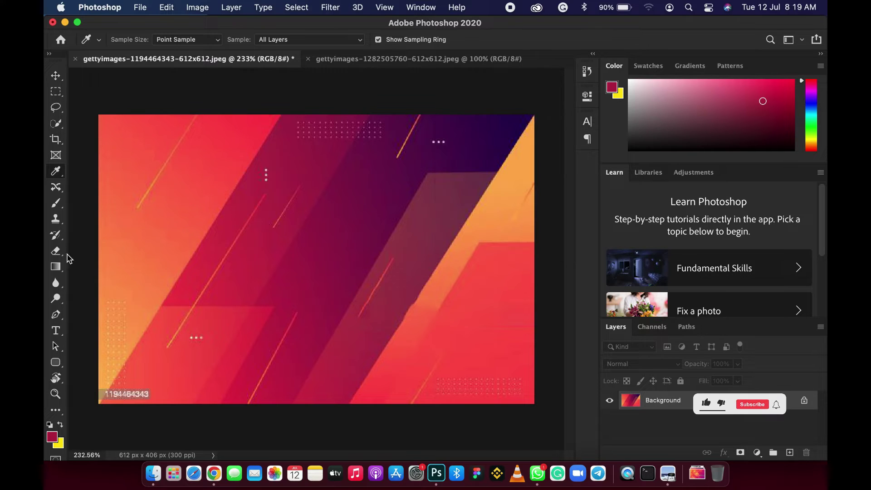
# - Sample several canvas colours, ending with the dark purple of the middle stripe as foreground
pyautogui.click(134, 138)
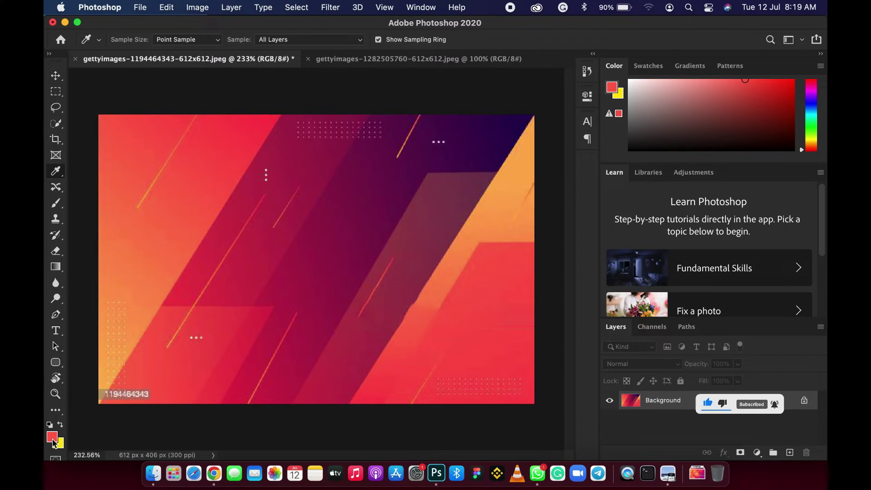
pyautogui.click(300, 218)
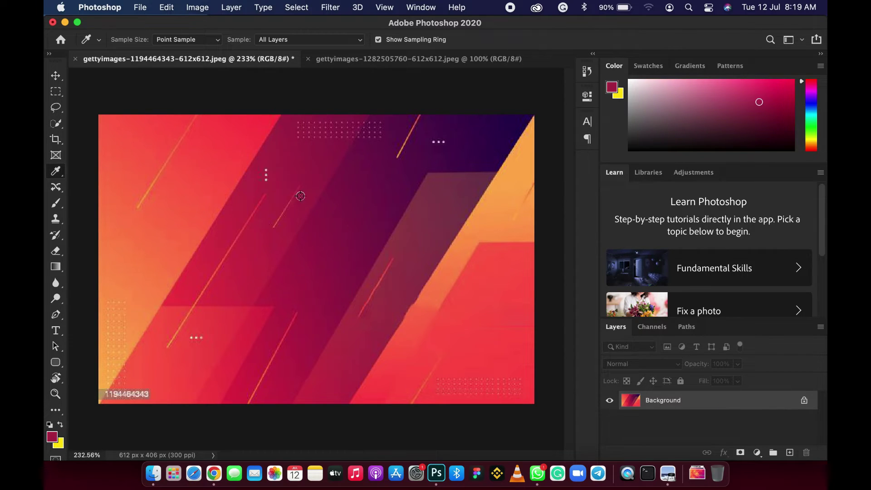
pyautogui.click(480, 150)
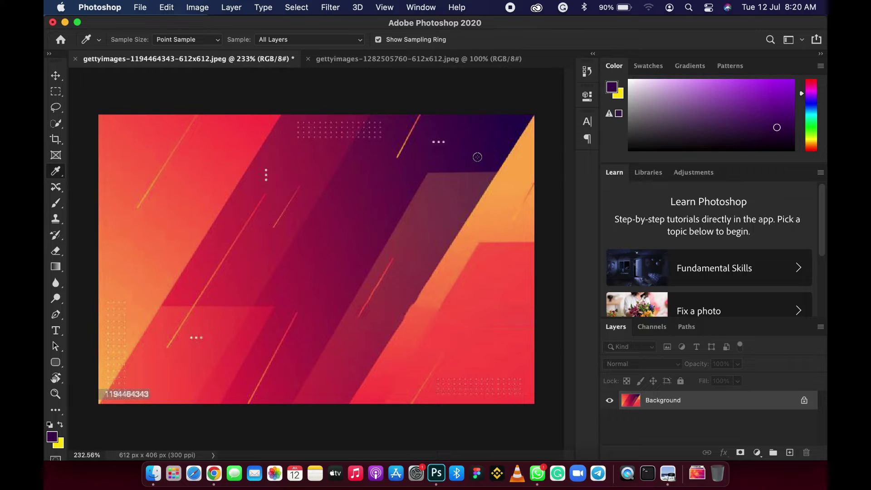
pyautogui.click(508, 197)
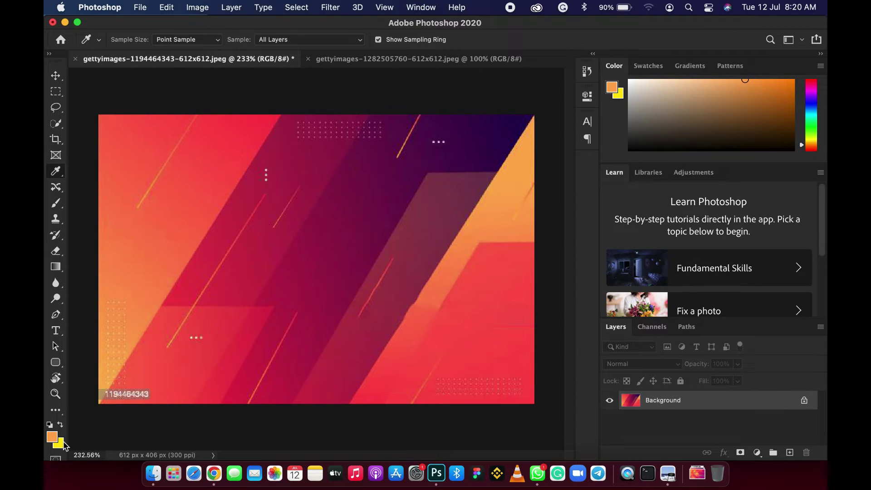
pyautogui.click(520, 276)
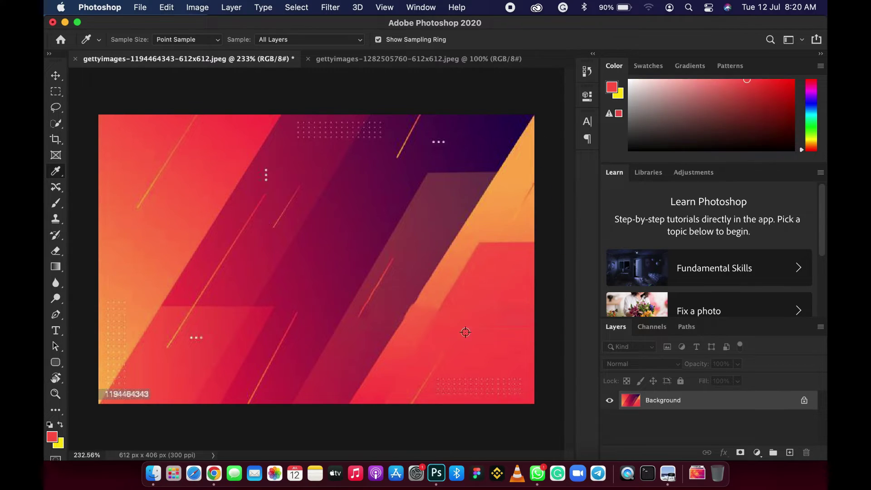
pyautogui.click(398, 185)
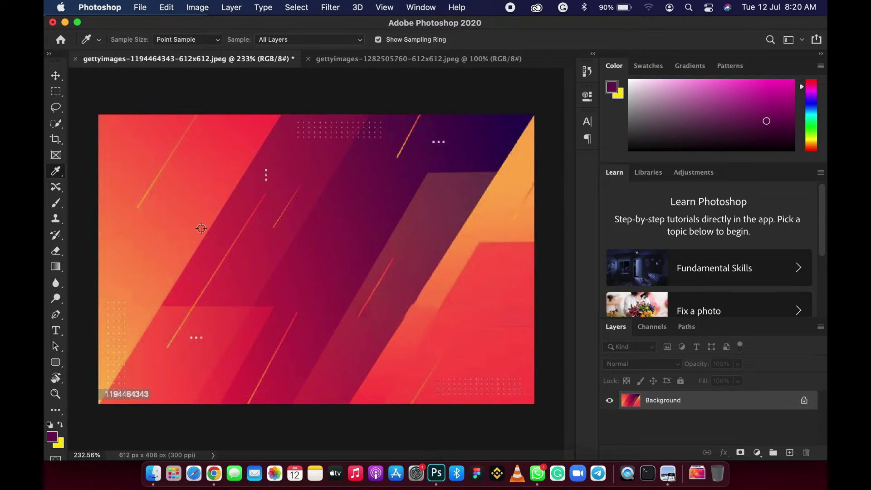
# - Type HAMMED on a new text layer and drag it just right of the canvas centre
pyautogui.click(55, 332)
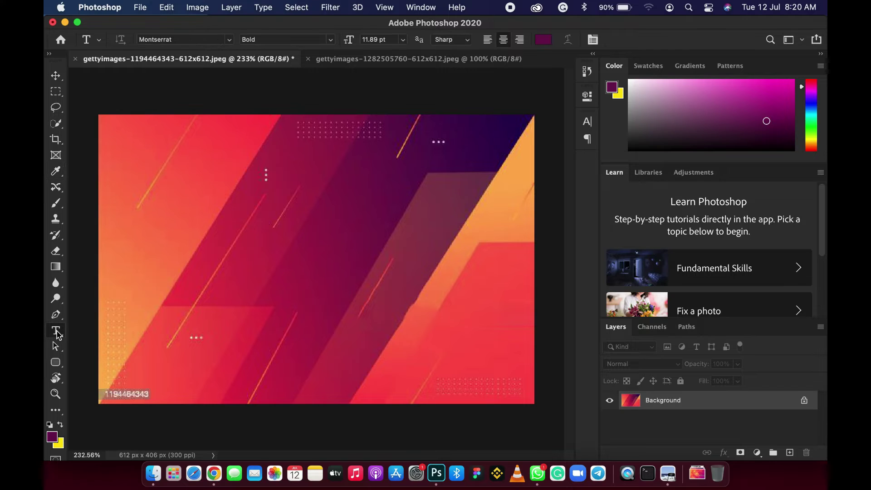
pyautogui.click(321, 223)
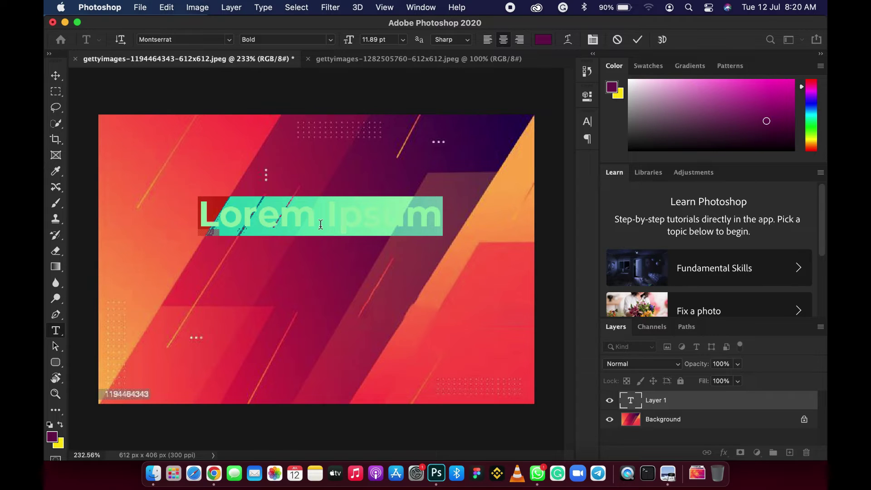
pyautogui.write('HAMME')
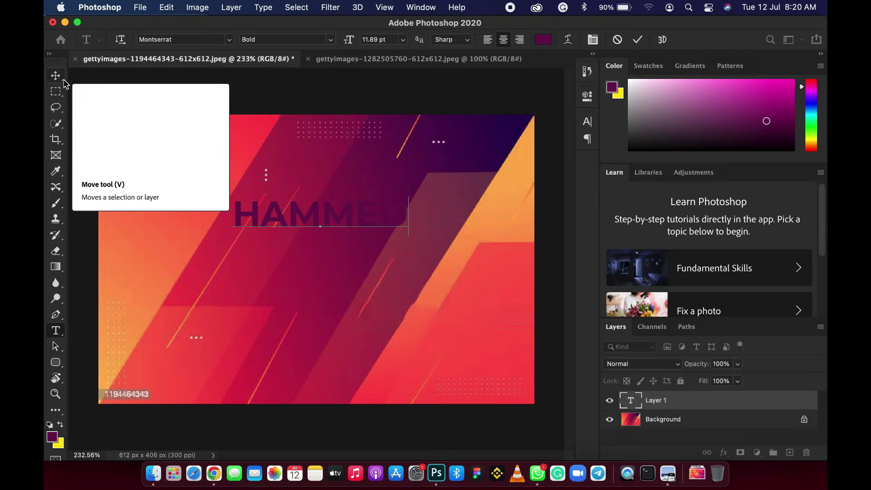
pyautogui.click(62, 81)
pyautogui.click(335, 225)
pyautogui.moveTo(335, 225); pyautogui.dragTo(389, 268)
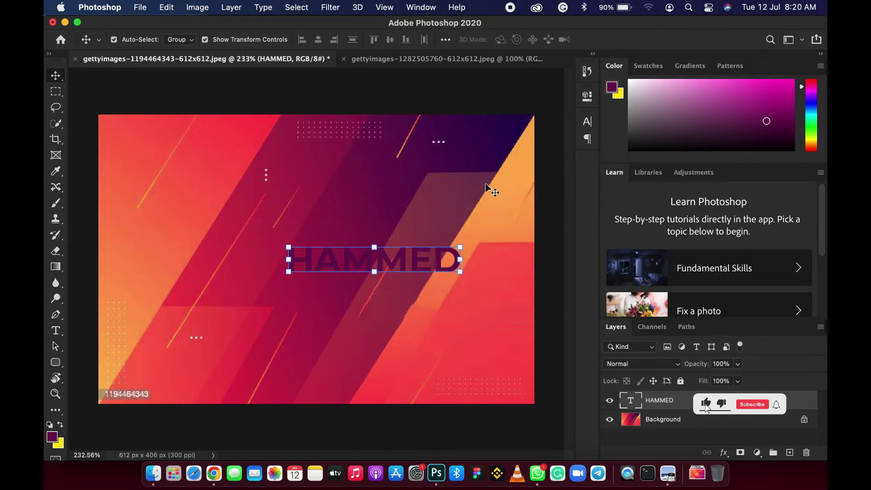
# - Open the HAMMED text colour and confirm a coral red sampled from the background
pyautogui.click(588, 123)
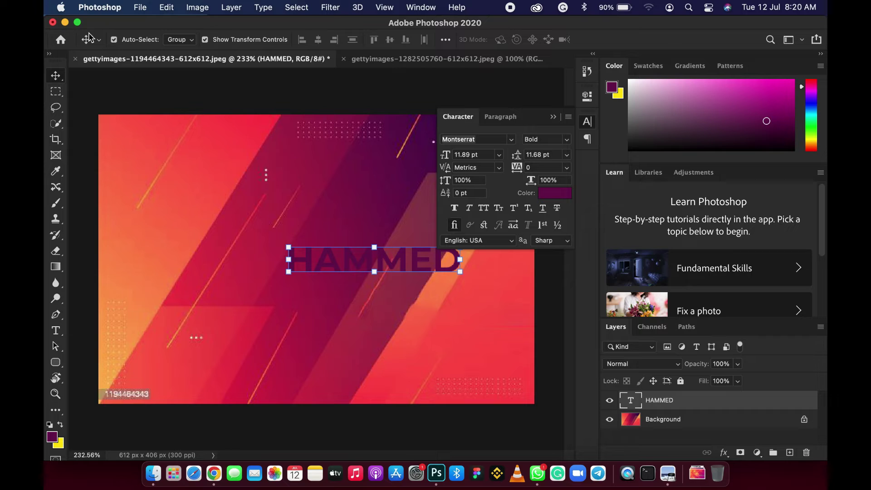
pyautogui.click(549, 195)
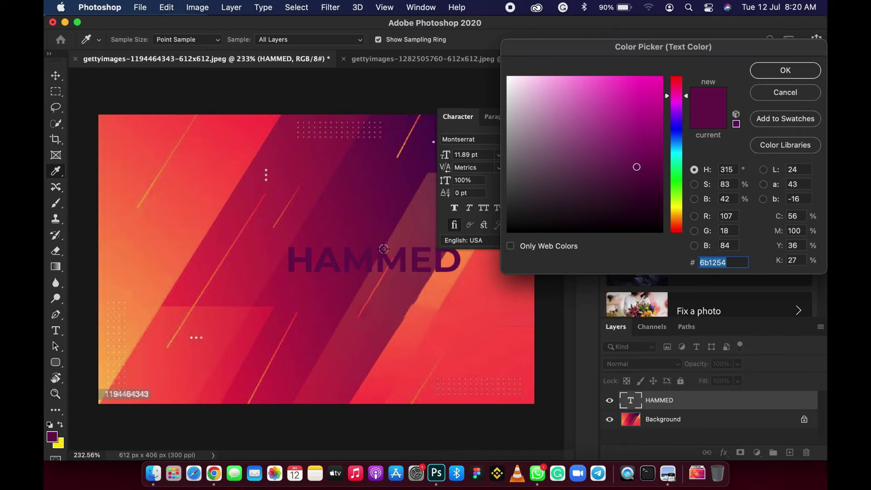
pyautogui.click(156, 255)
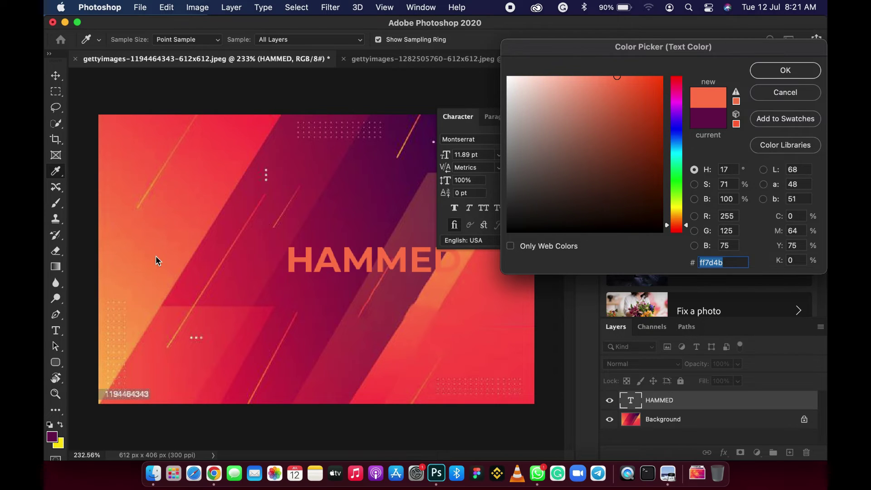
pyautogui.click(201, 184)
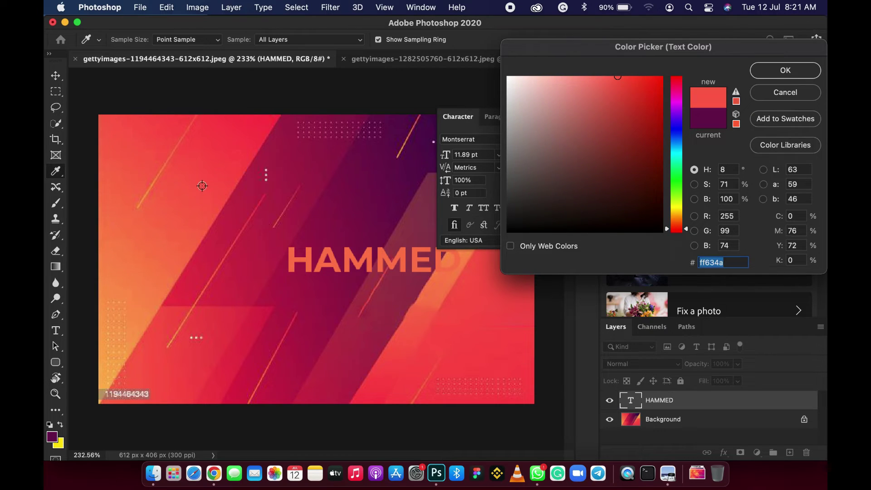
pyautogui.click(294, 182)
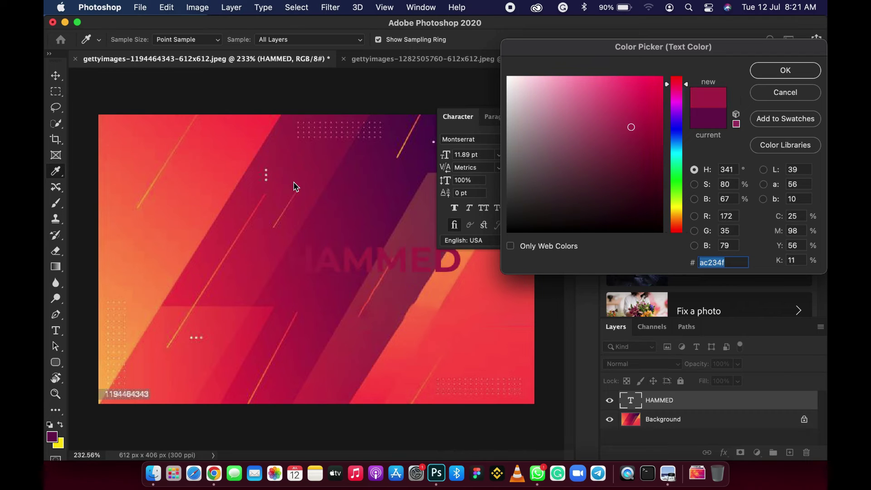
pyautogui.click(480, 337)
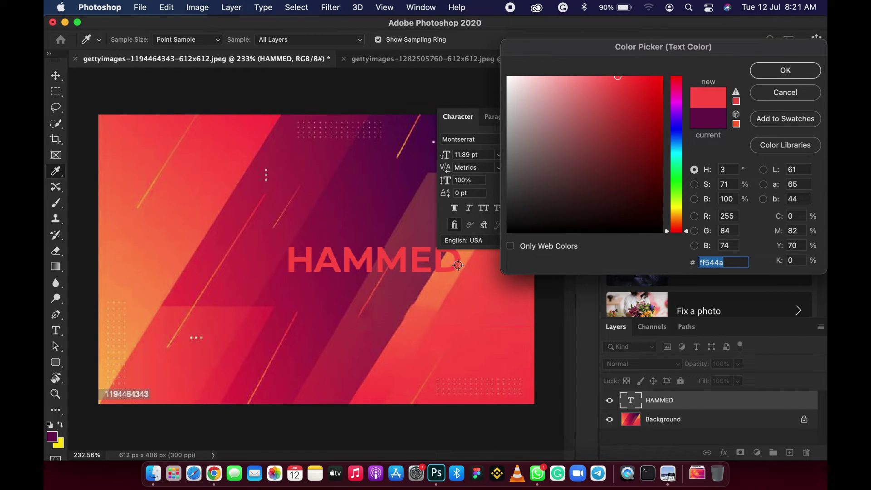
pyautogui.click(452, 285)
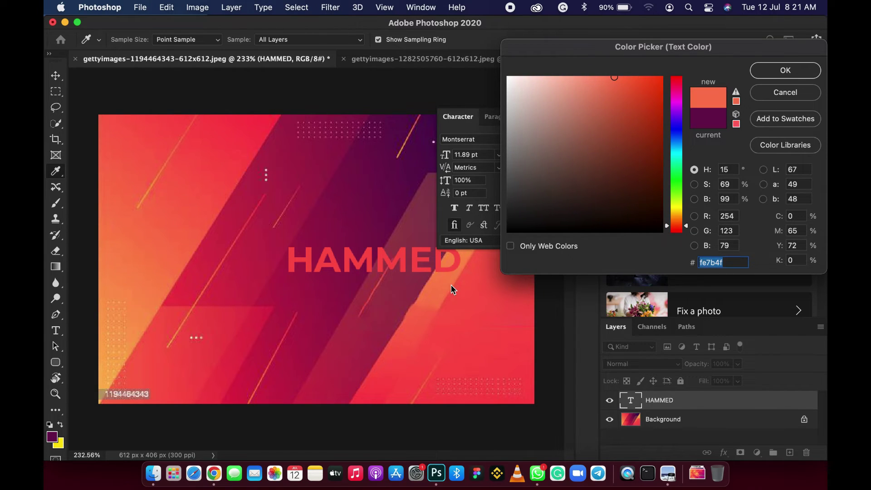
pyautogui.click(159, 388)
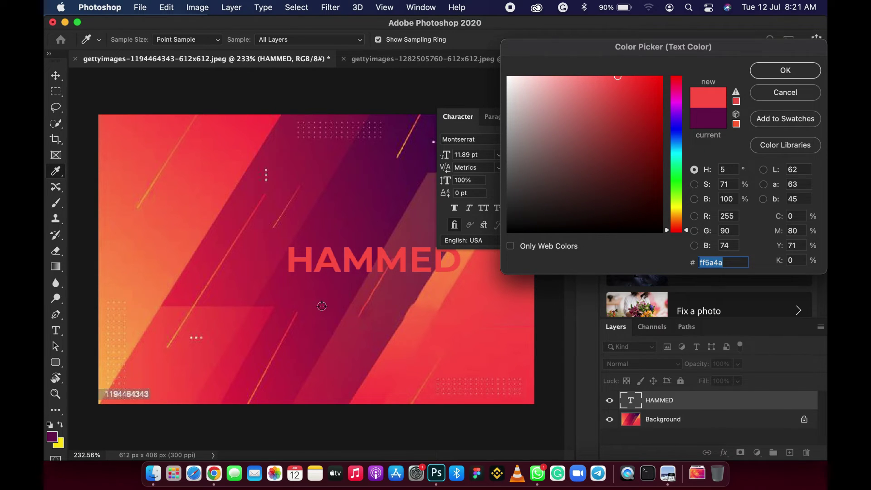
pyautogui.click(785, 70)
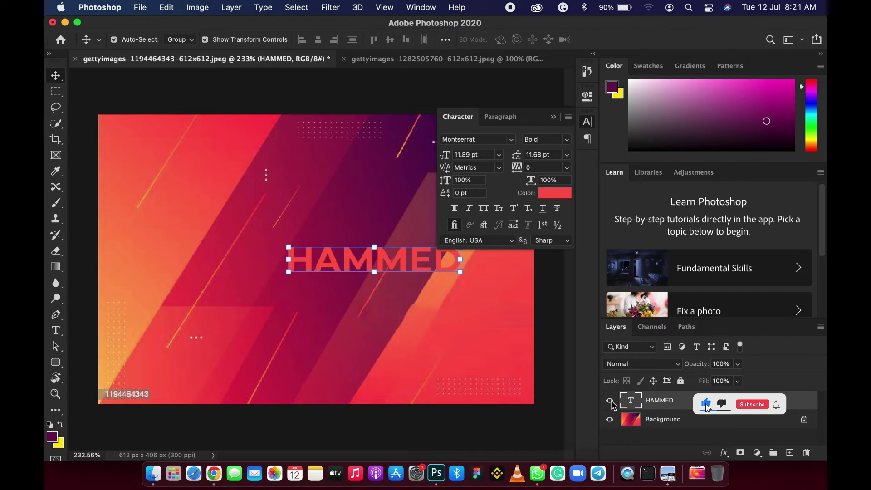
# - Hide the HAMMED layer and draw a dark purple rounded rectangle near the canvas centre
pyautogui.click(610, 401)
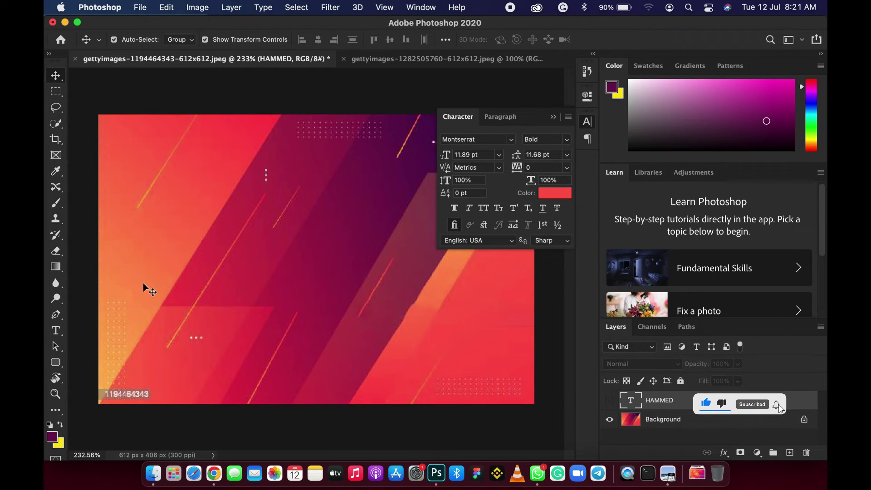
pyautogui.click(56, 363)
pyautogui.moveTo(290, 225)
pyautogui.mouseDown()
pyautogui.moveTo(410, 333)
pyautogui.moveTo(441, 328)
pyautogui.mouseUp()
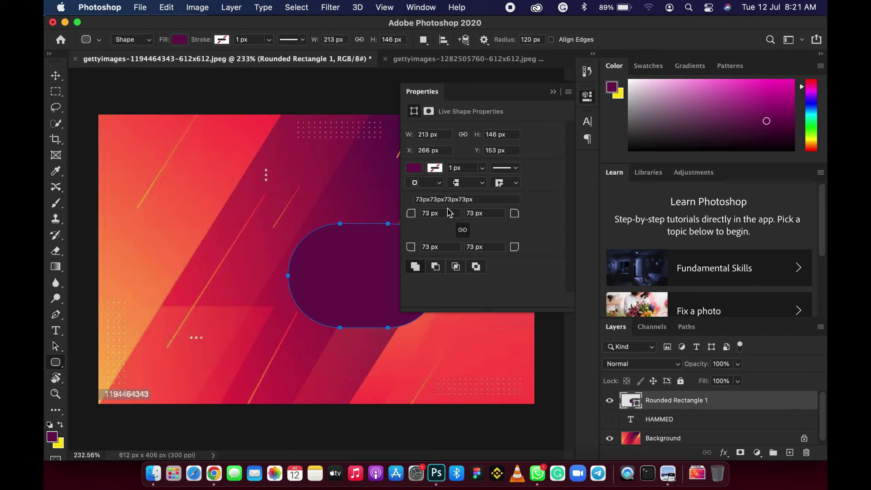
# - Give the rectangle 10 px corner radius, close Properties, and deselect it
pyautogui.click(447, 213)
pyautogui.write('10')
pyautogui.press('Return')
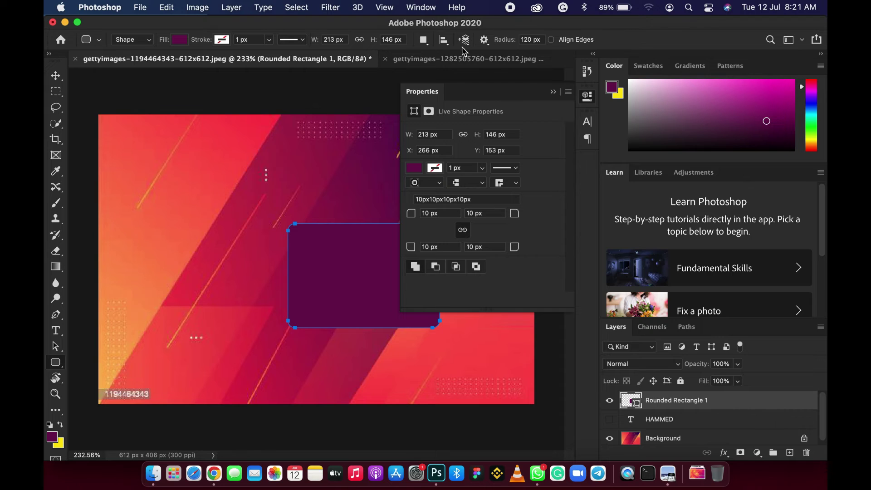
pyautogui.click(553, 93)
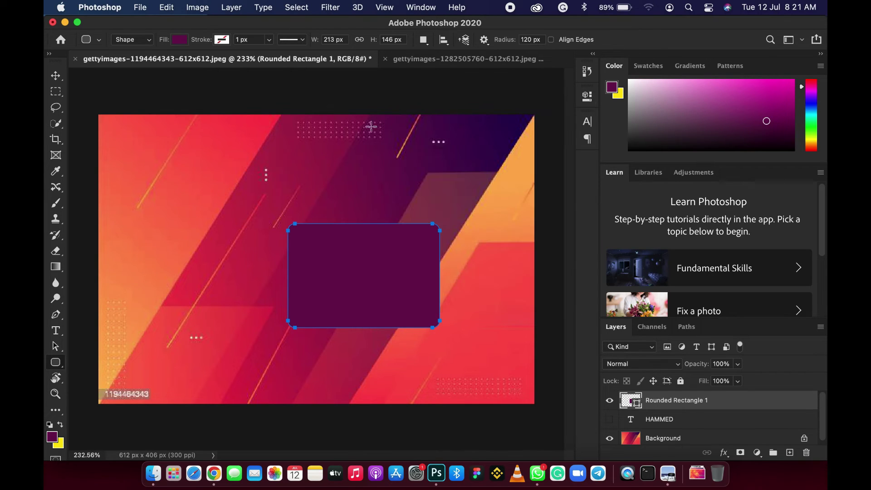
pyautogui.click(55, 75)
pyautogui.click(174, 230)
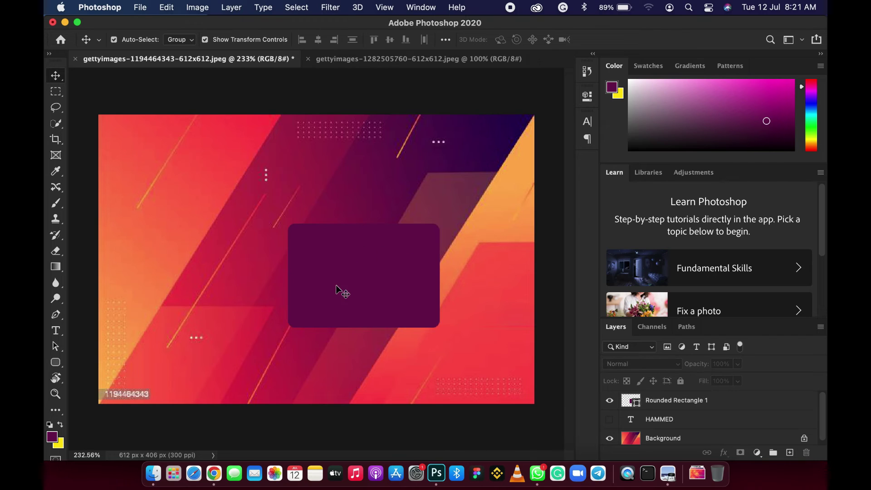
# - Open the Rounded Rectangle 1 fill colour and preview a light orange sampled from the background
pyautogui.click(348, 265)
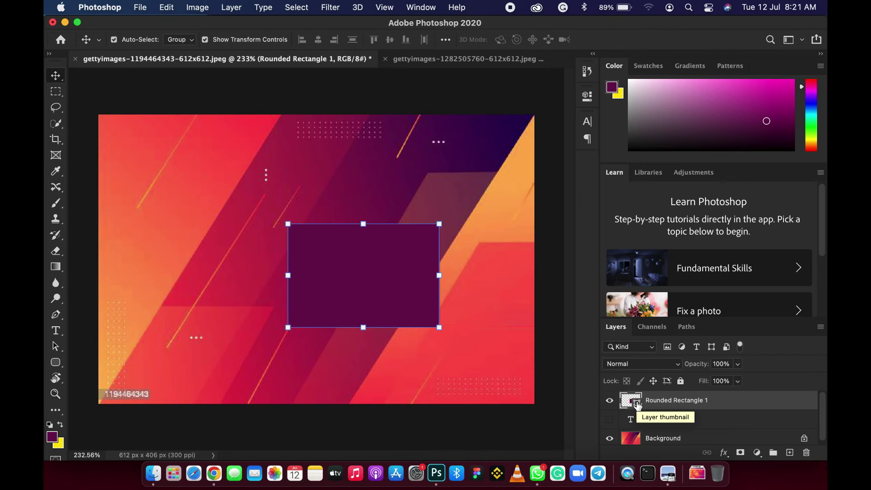
pyautogui.doubleClick(637, 406)
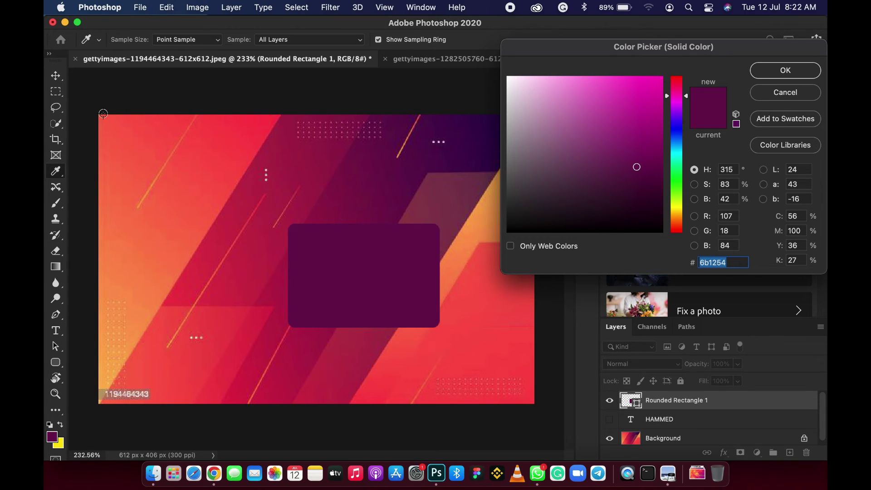
pyautogui.click(130, 185)
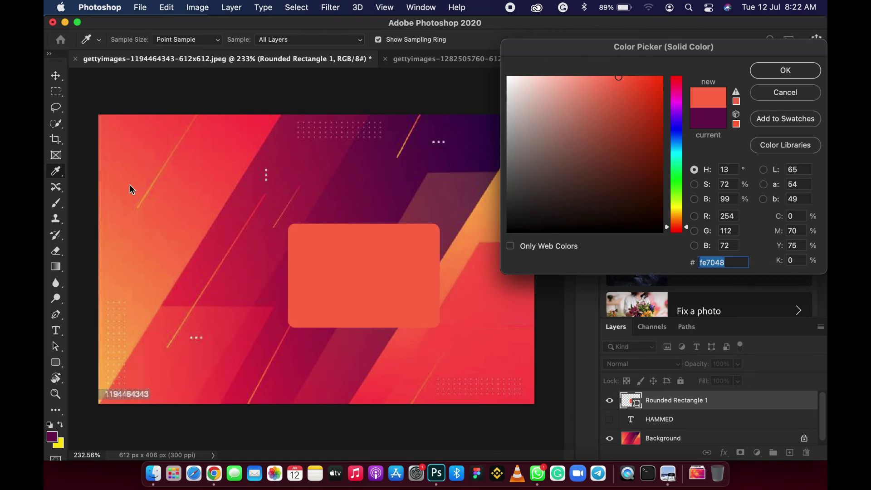
pyautogui.click(142, 327)
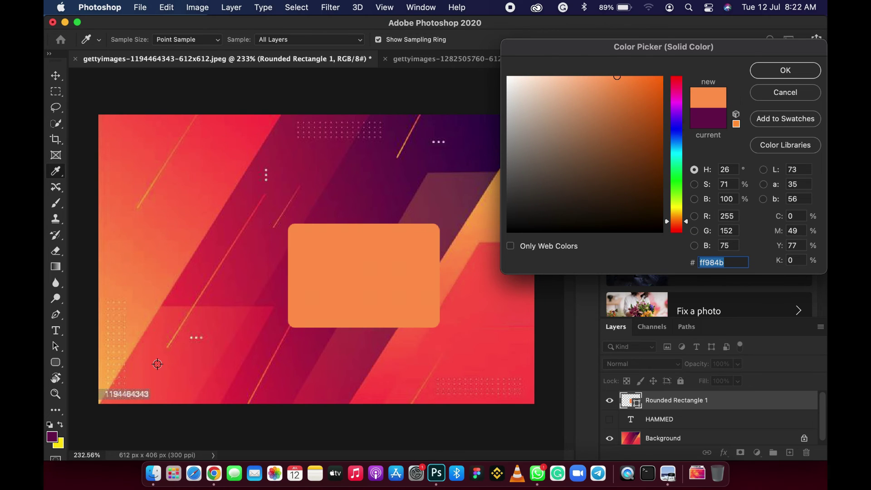
pyautogui.click(178, 368)
pyautogui.click(228, 356)
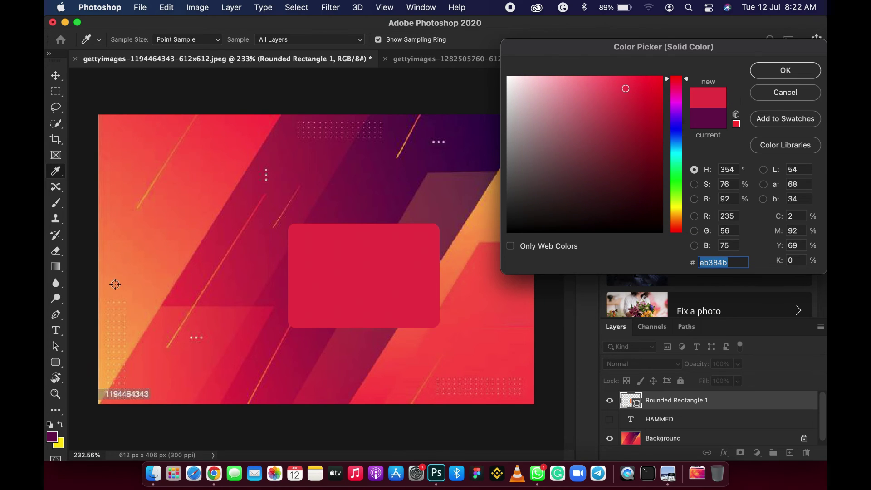
pyautogui.click(136, 316)
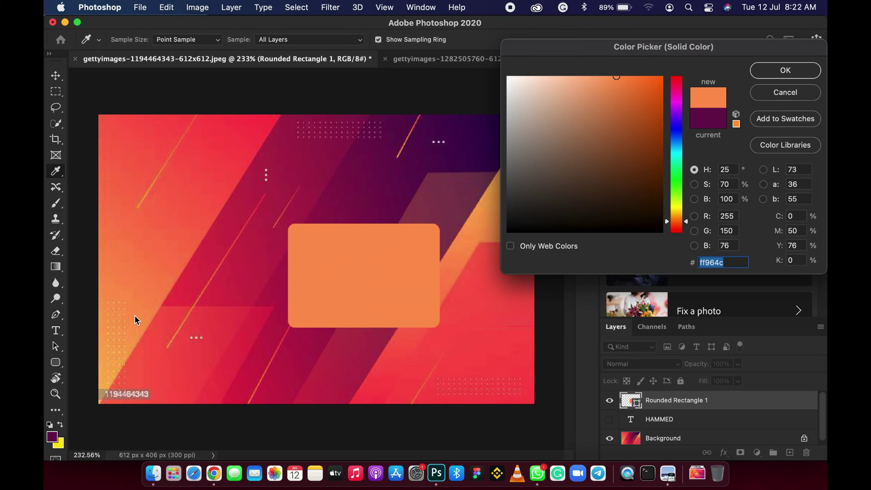